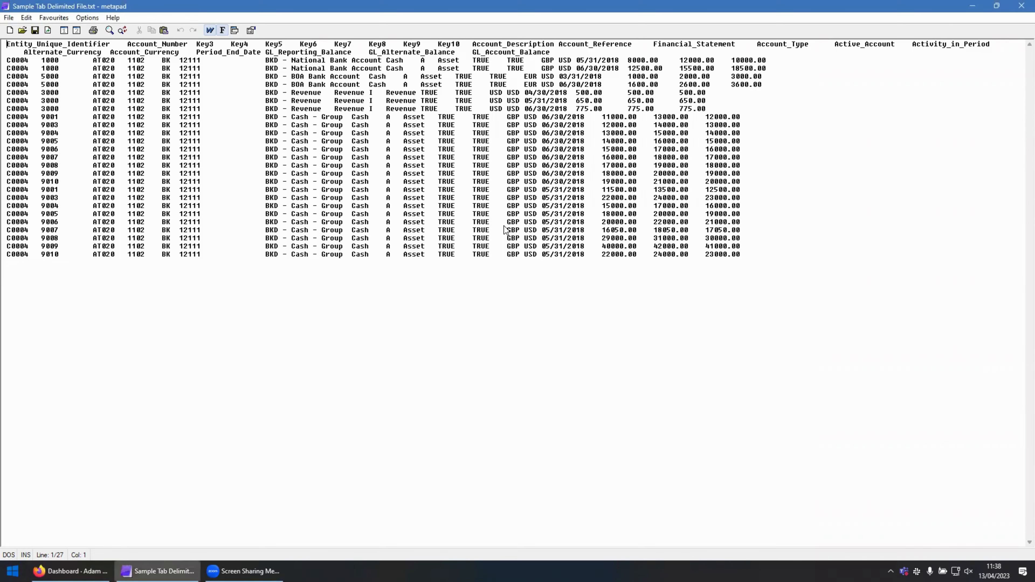
Close the sample text file, upload Sample Tab Delimited File.txt to the remote SFTP root in Bitvise SFTP, and refresh the DataBlend dashboard.
key("alt+F4")
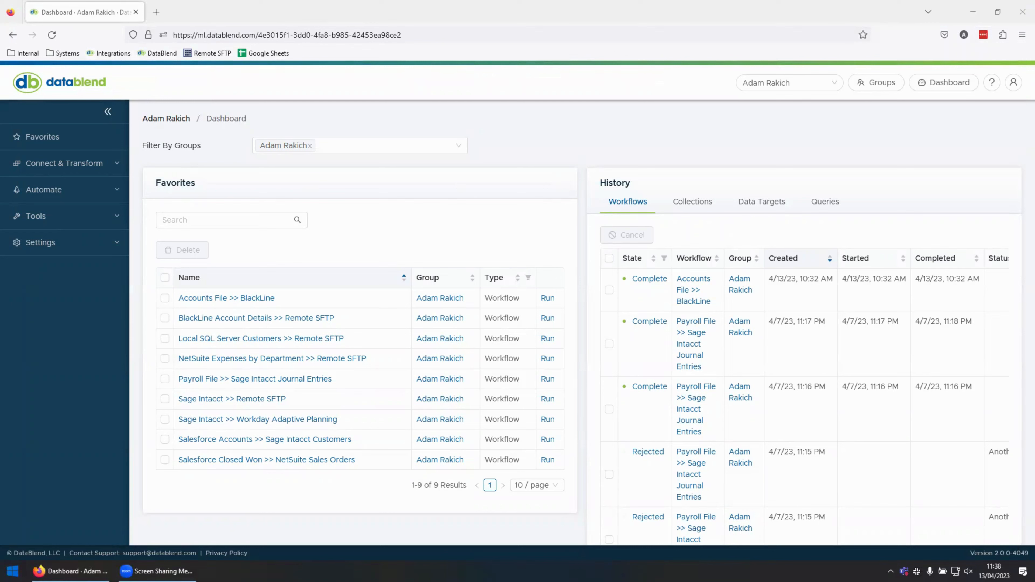
key("super+shift+Right")
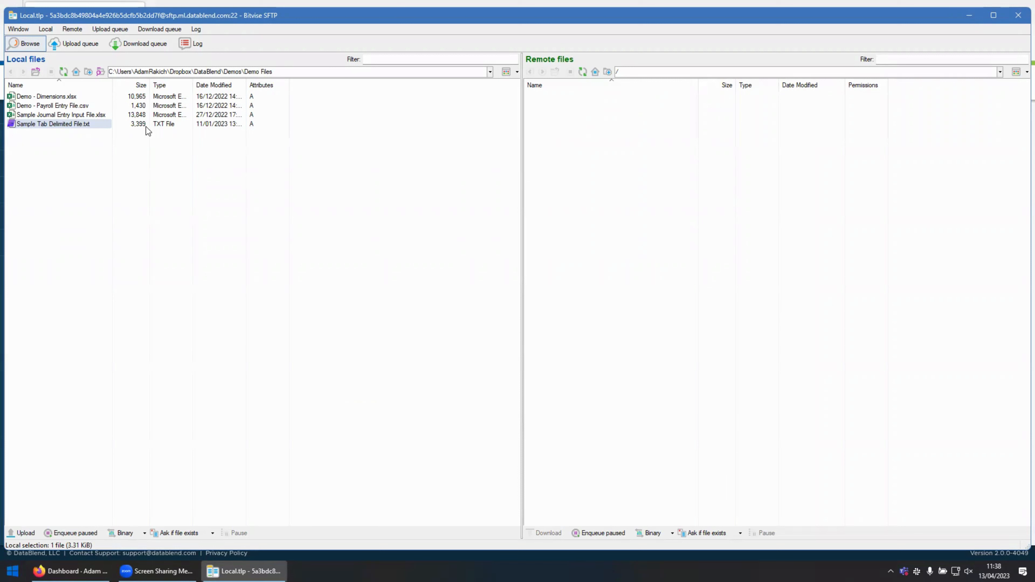
left_click_drag(54, 123, 571, 166)
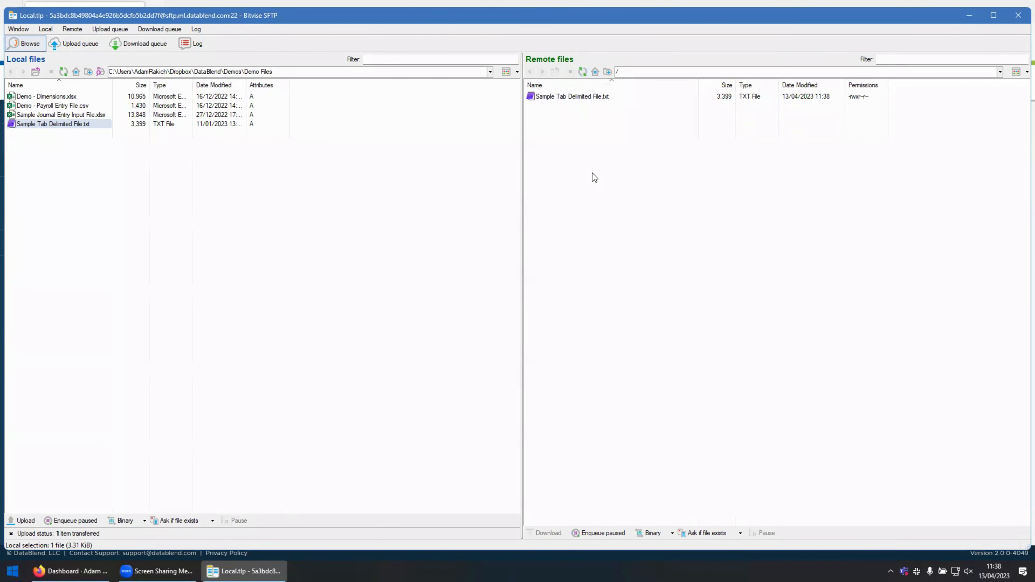
left_click(1014, 17)
key("F5")
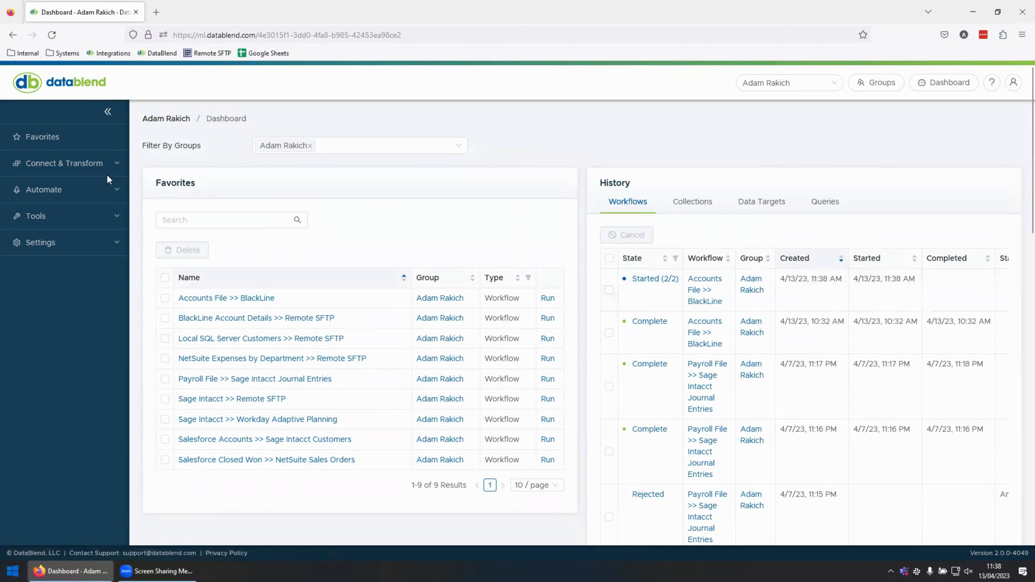
Open the BlackLine (Target) credential to view its connection settings.
left_click(81, 165)
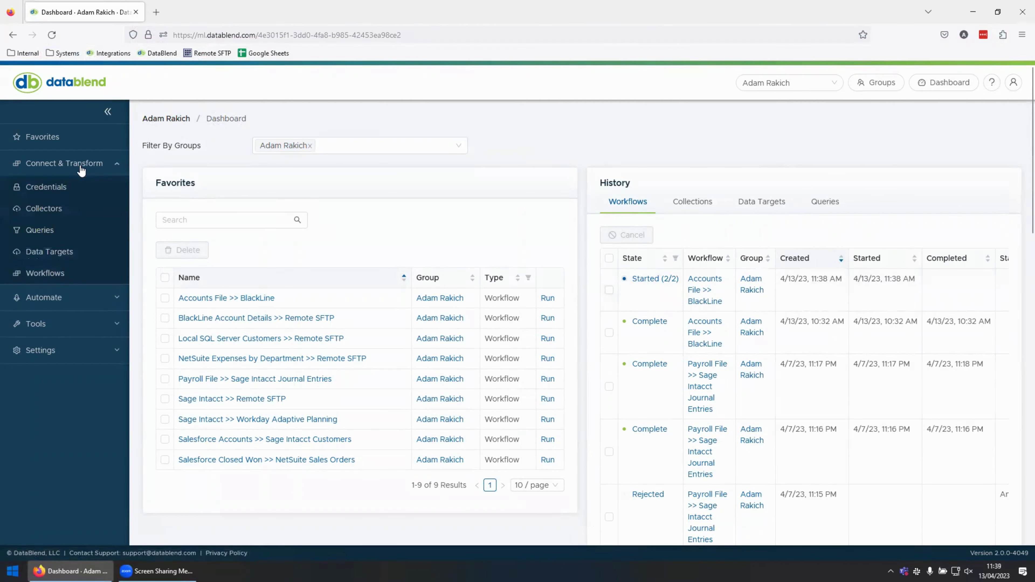
left_click(70, 188)
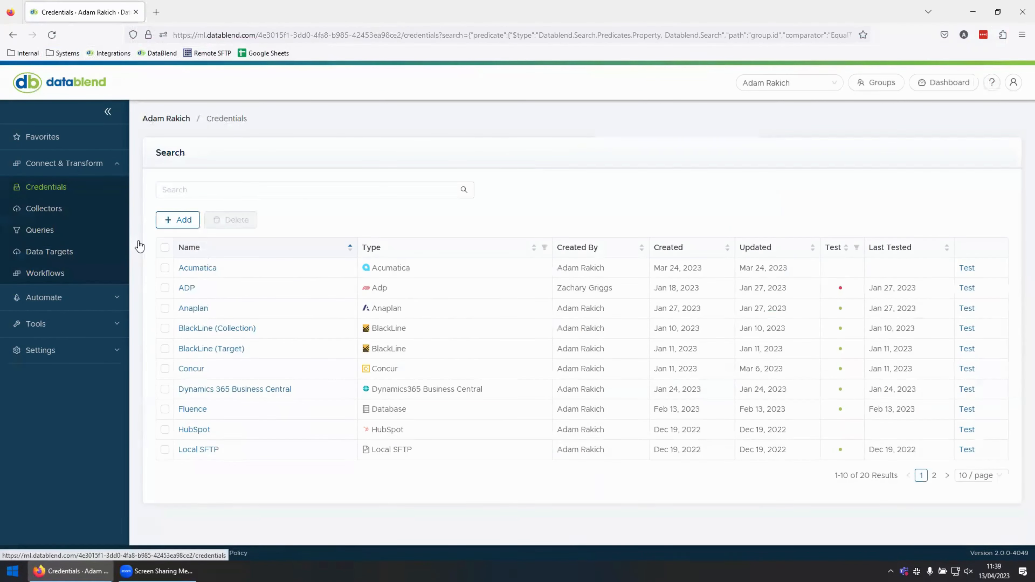
left_click(223, 349)
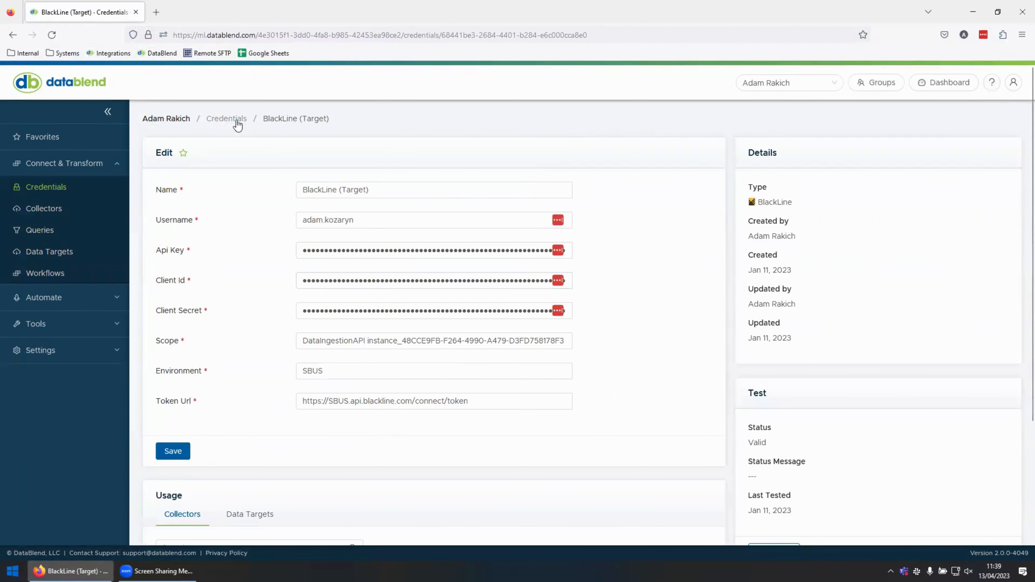
Return to the credentials list, decline saving the login to LastPass, and show more credentials per page.
left_click(228, 118)
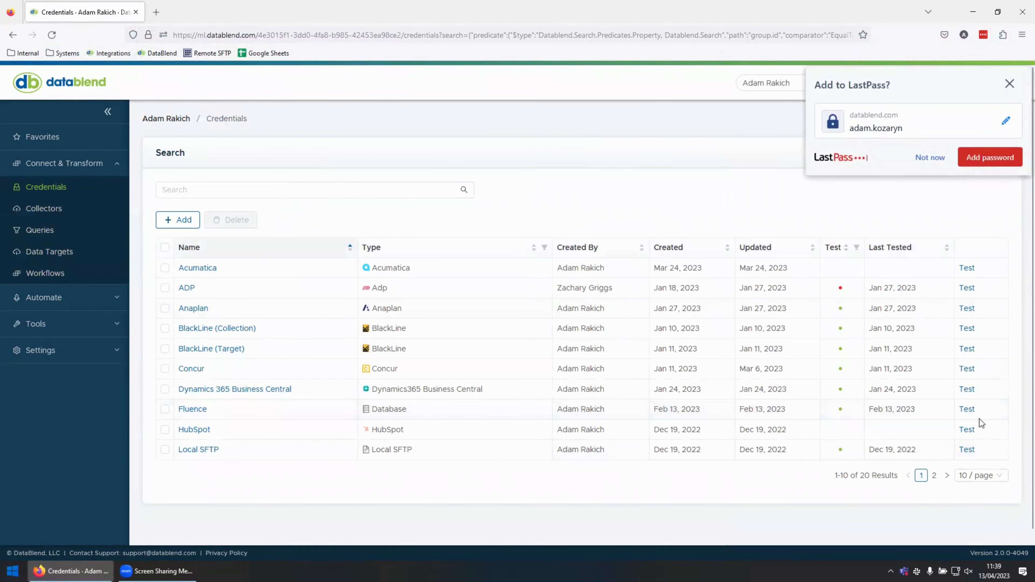
left_click(935, 162)
left_click(976, 475)
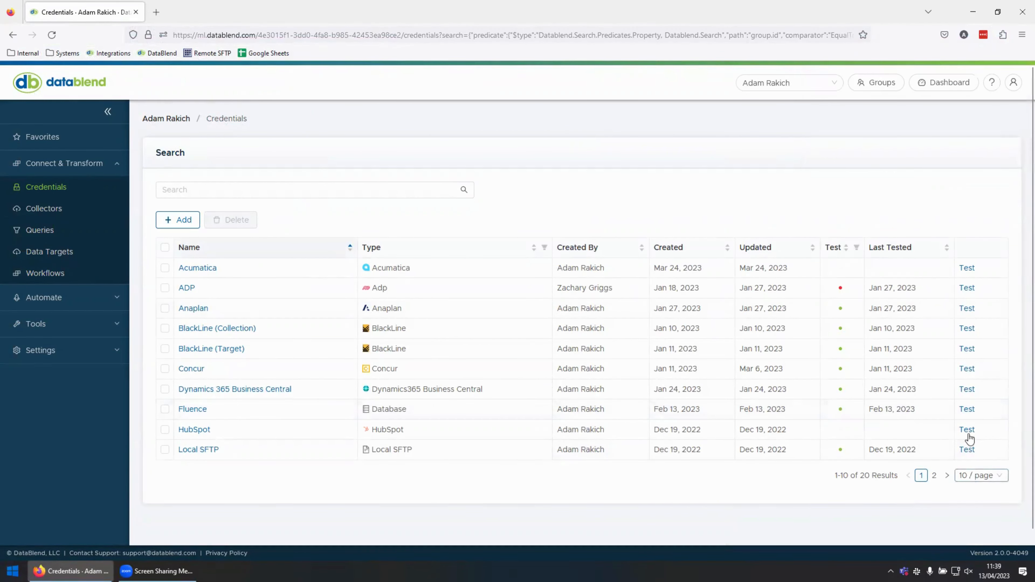
left_click(971, 409)
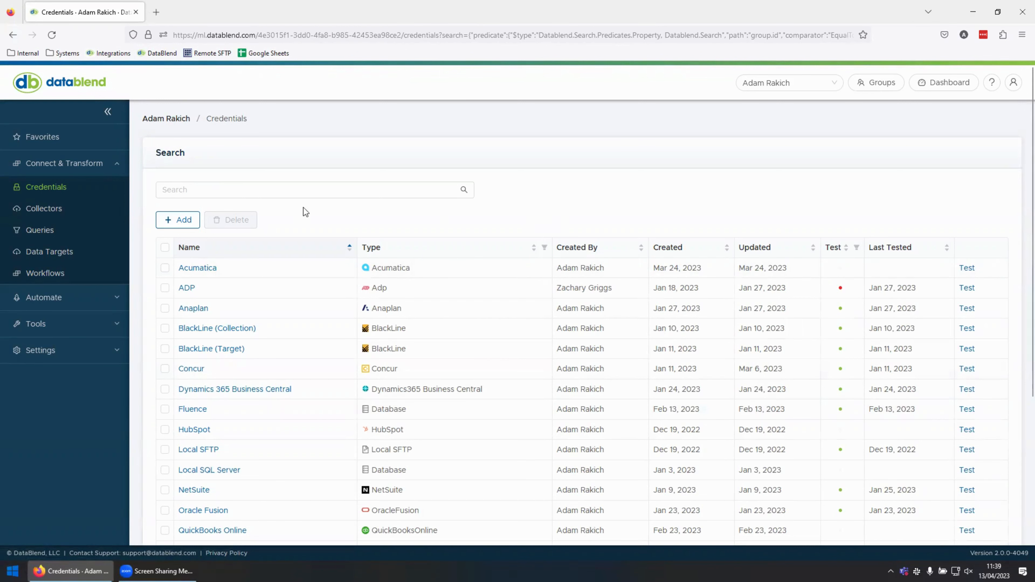
Open the Accounts File - Tab Delimited collector and review its file source and delimiter configuration.
left_click(48, 209)
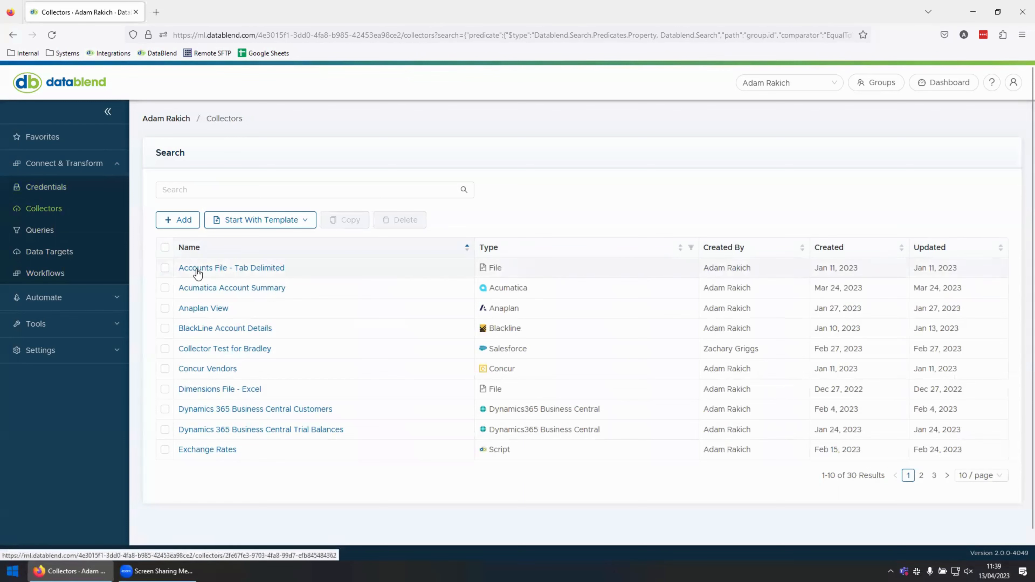
left_click(197, 270)
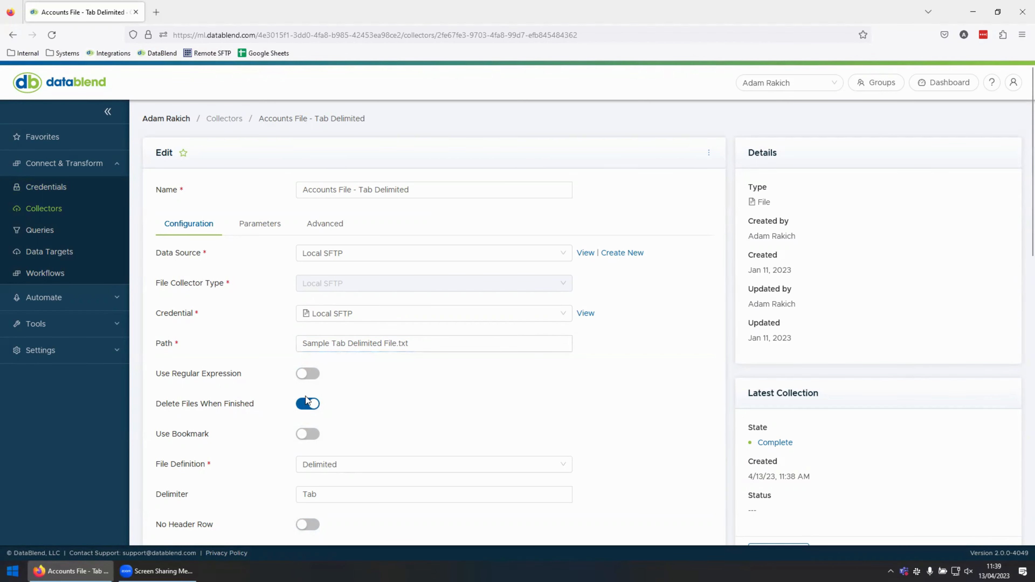
scroll(381, 401, "down", 1)
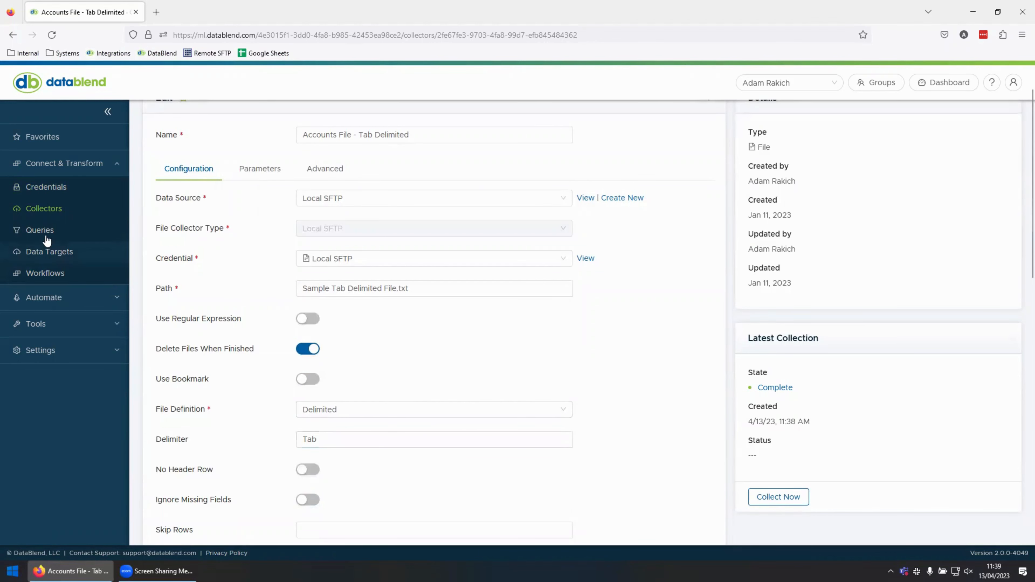
Open the Accounts File >> BlackLine query and review its selected columns.
left_click(39, 230)
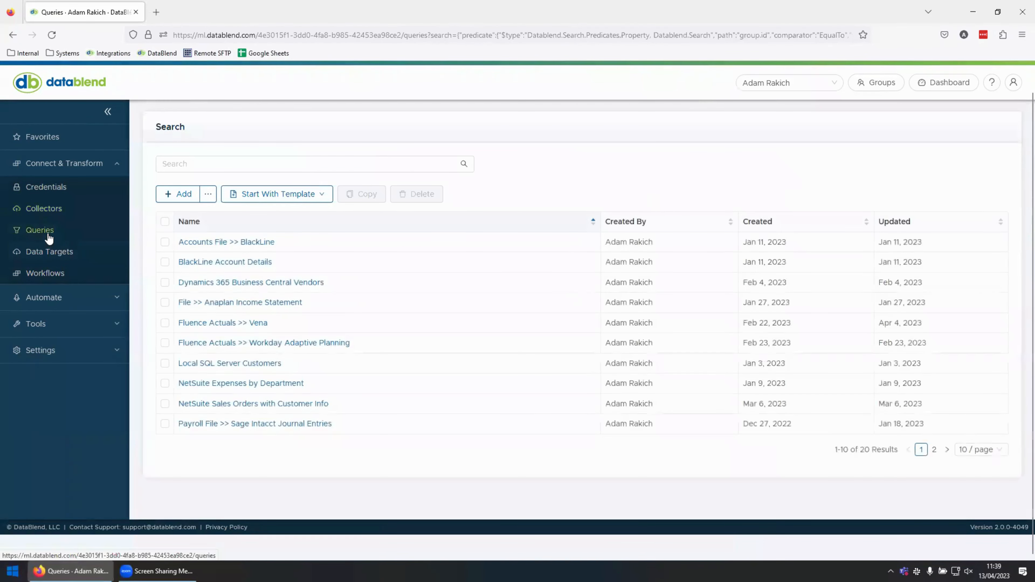
left_click(226, 245)
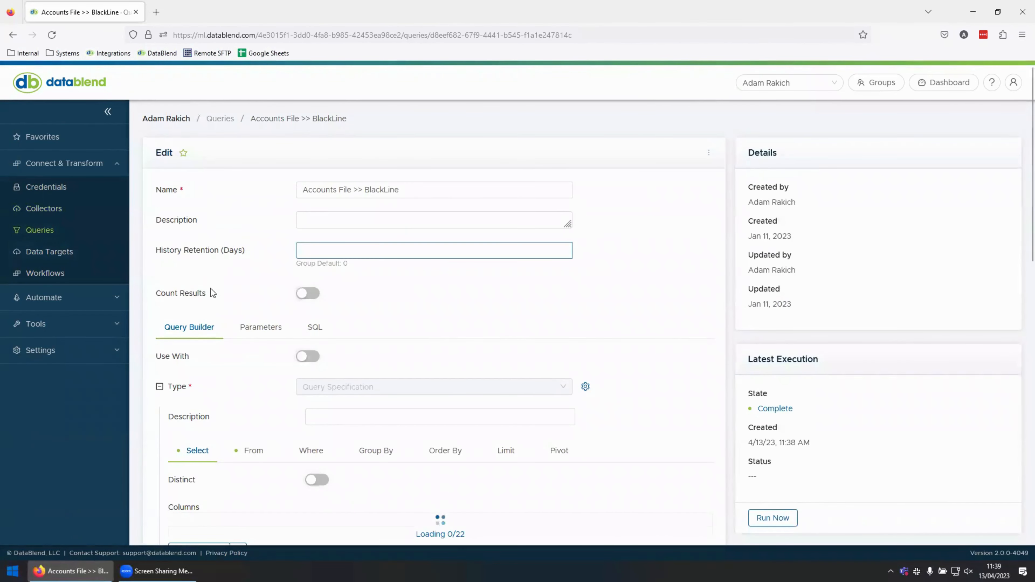
scroll(215, 284, "down", 3)
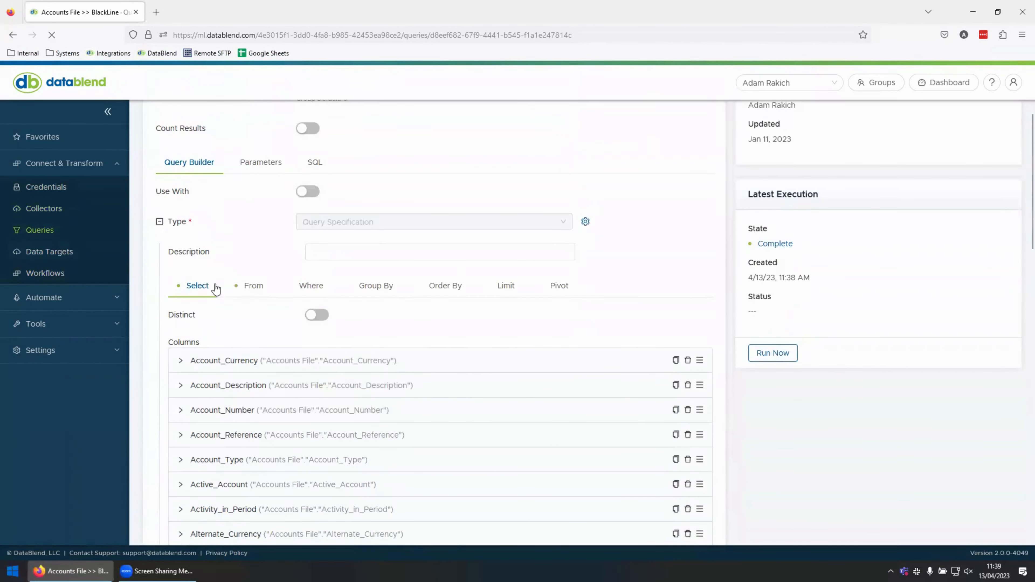
scroll(216, 289, "down", 2)
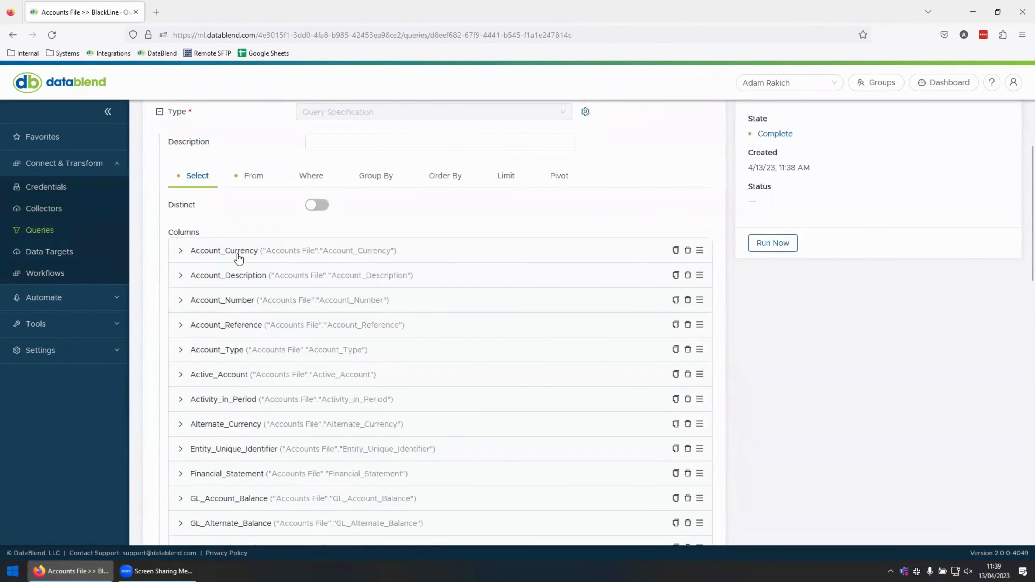
Expand the Account_Currency column, look through its alias field and available transforms, and collapse it again.
left_click(240, 254)
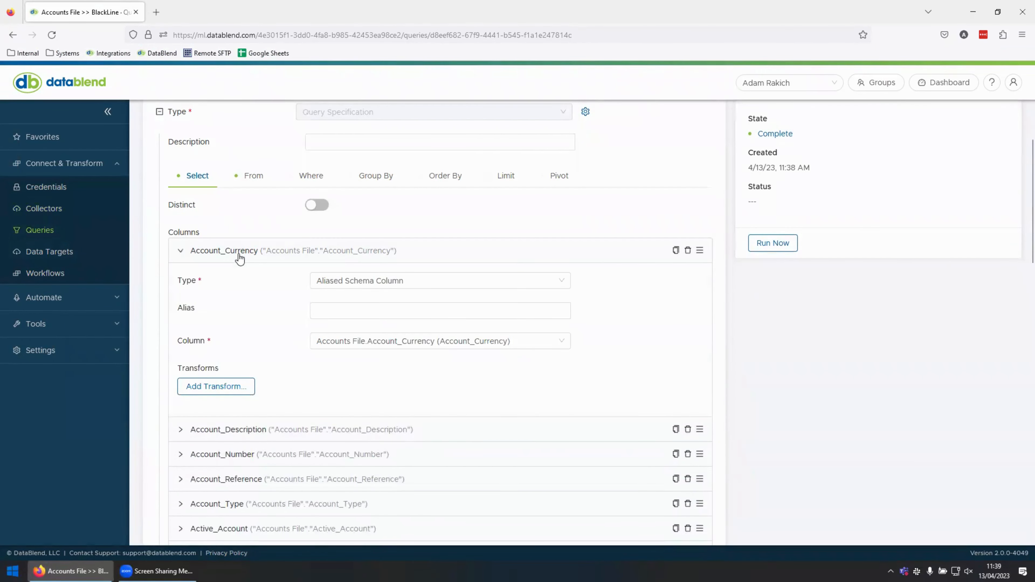
left_click(342, 308)
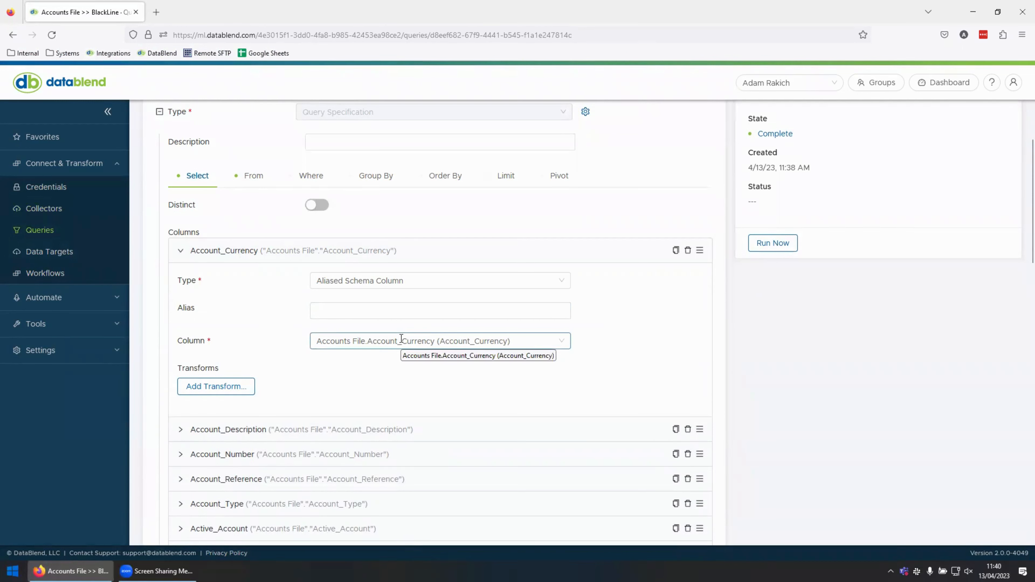
left_click(229, 391)
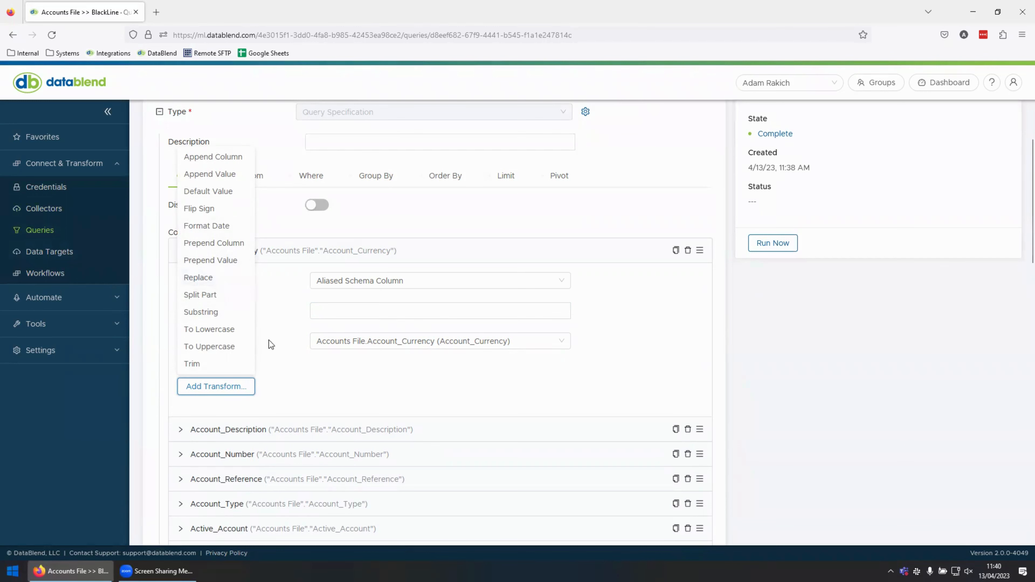
left_click(275, 345)
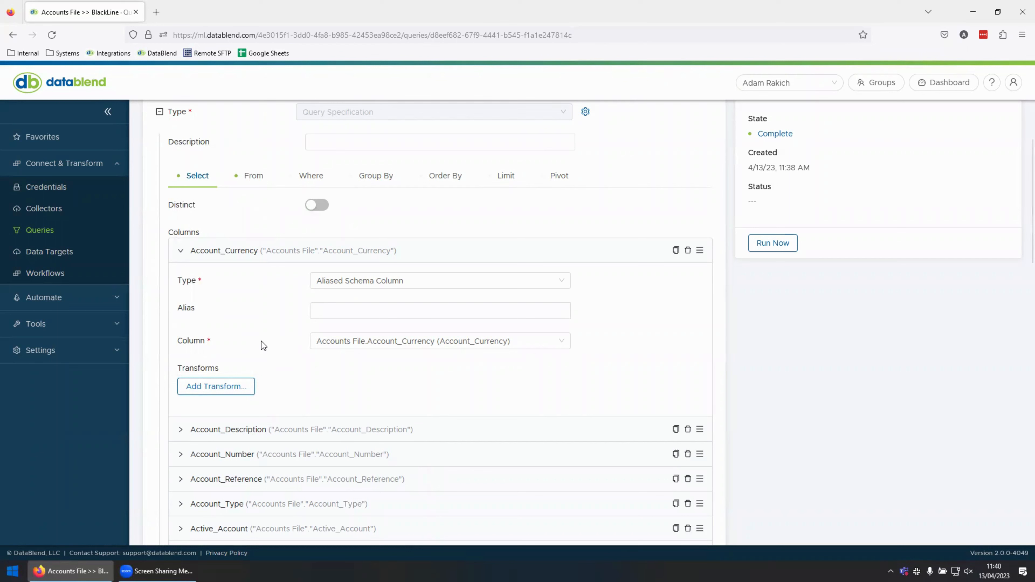
left_click(182, 251)
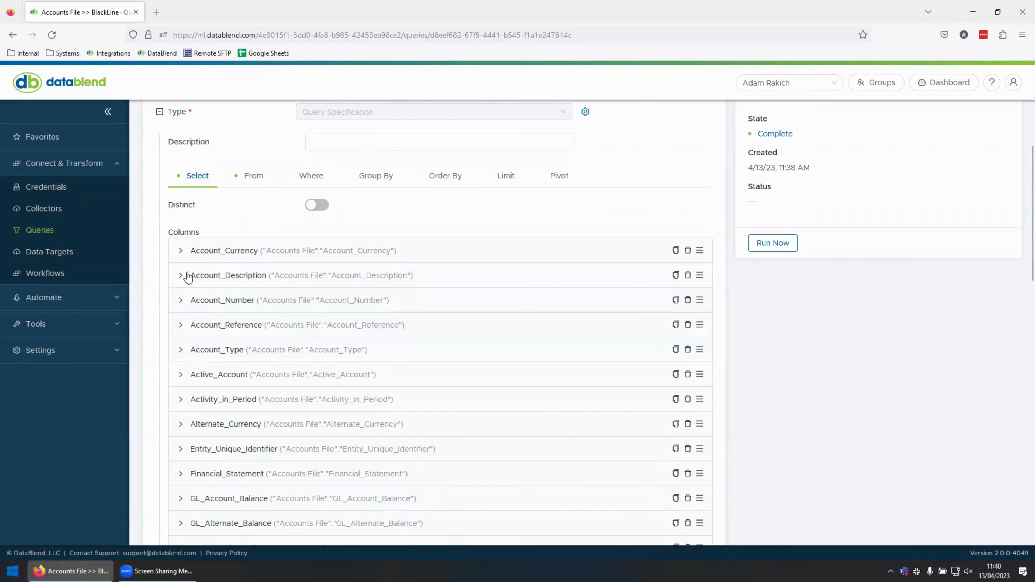
Search the automation templates for "blackline" and open the BlackLine Account Balances - Blank Template.
left_click(85, 302)
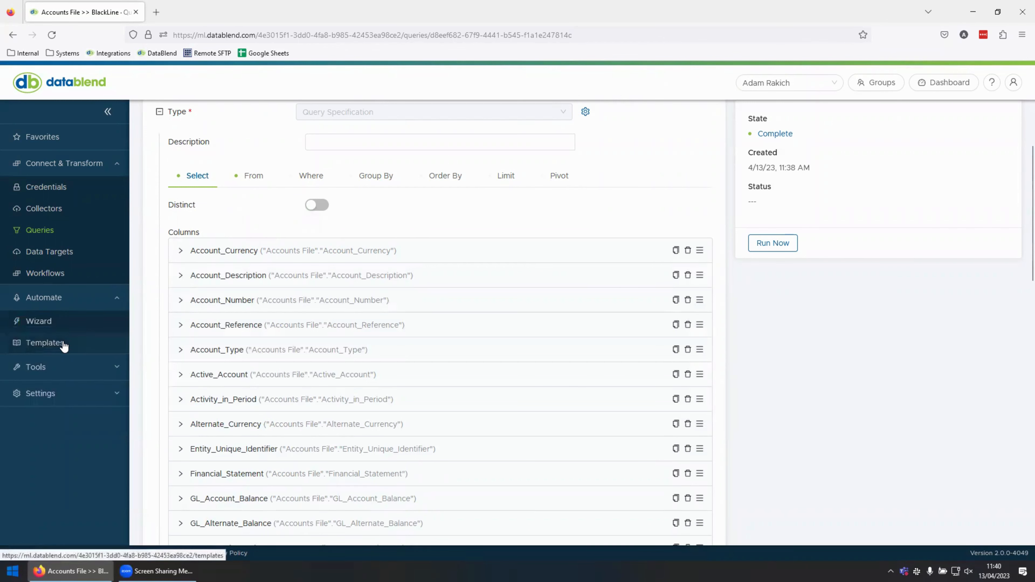
left_click(63, 343)
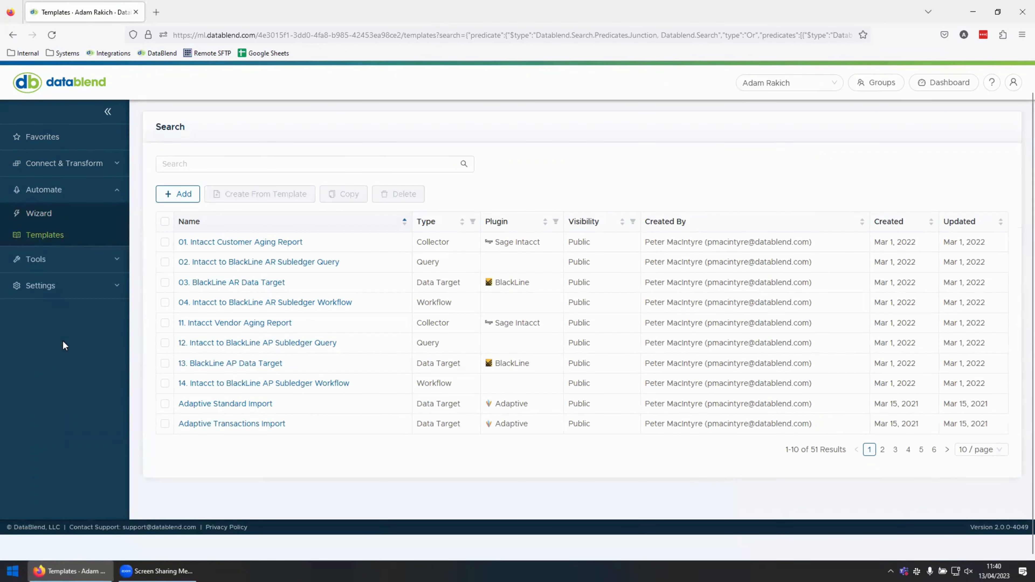
left_click(219, 166)
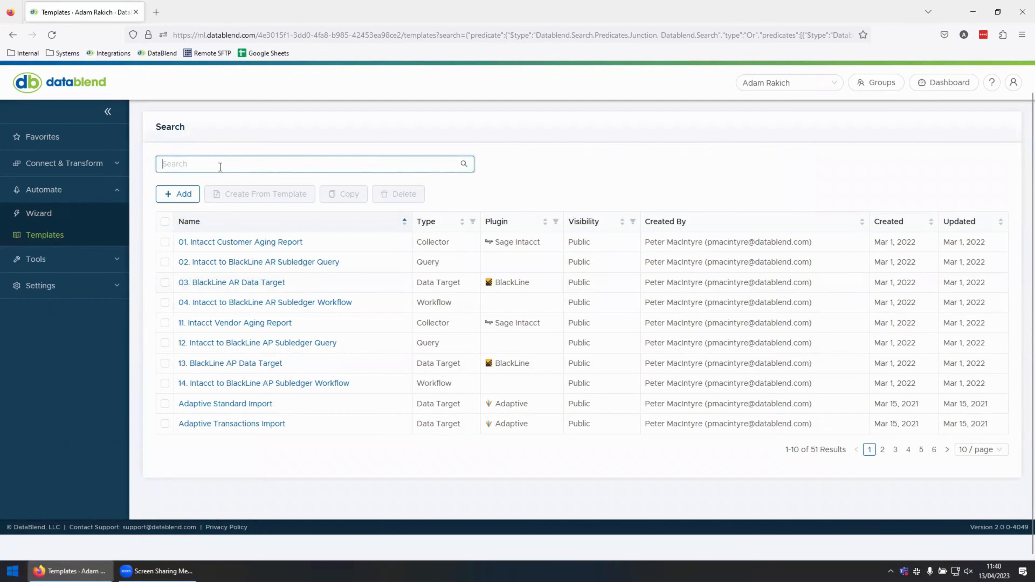
type("blackline")
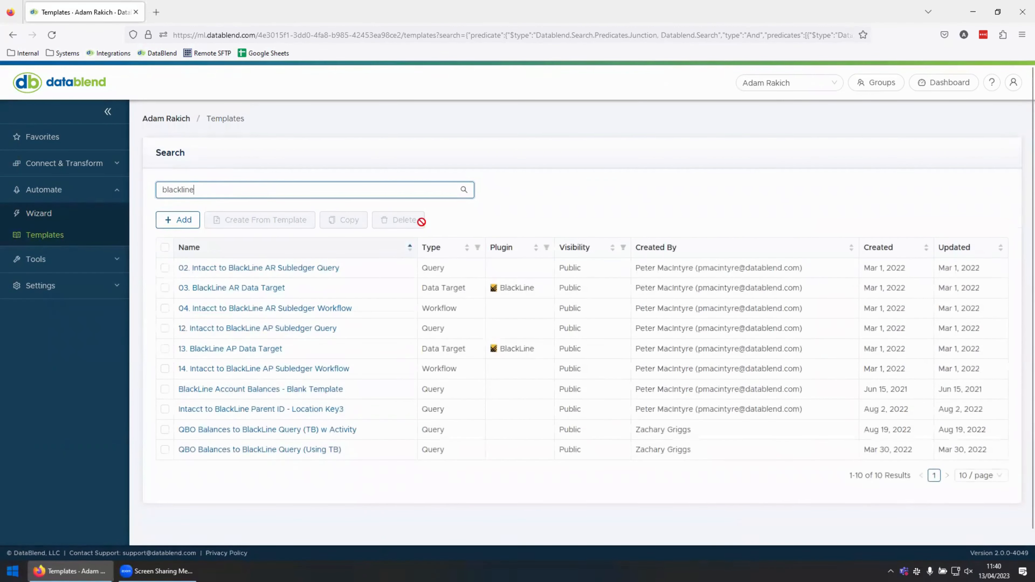
left_click(270, 390)
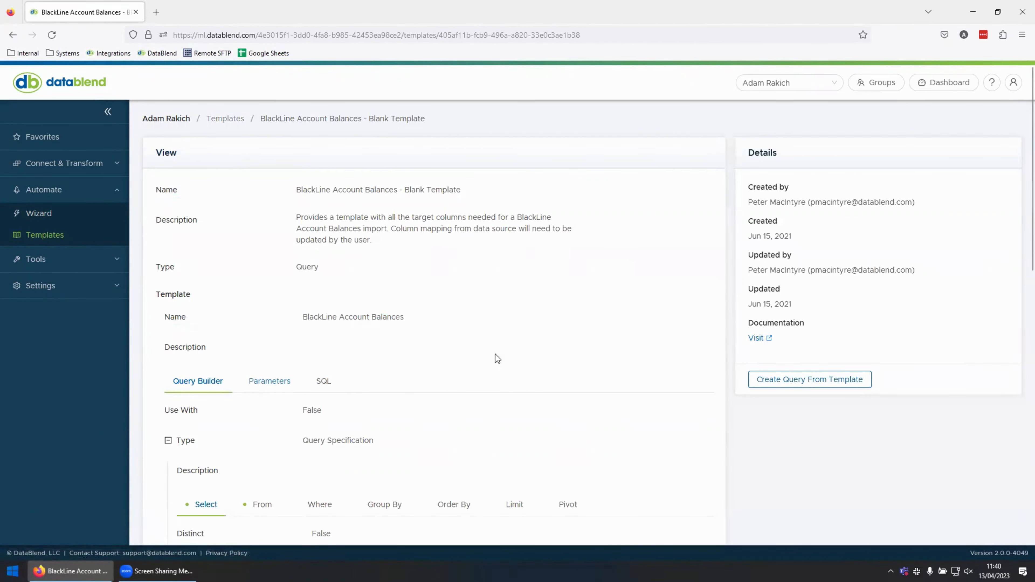
Start a new query from the BlackLine Account Balances template and review its prebuilt target columns.
left_click(819, 378)
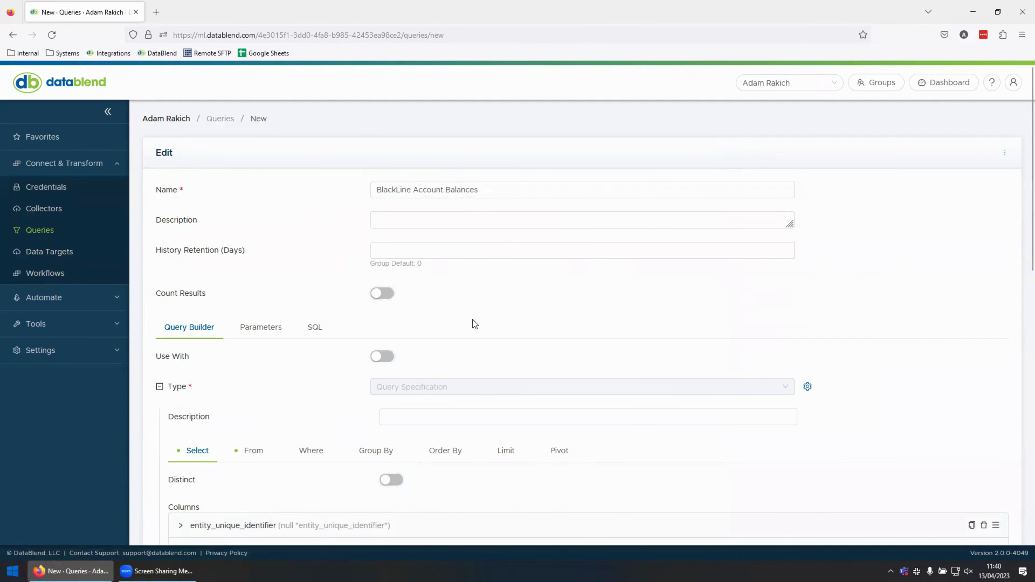
scroll(472, 320, "down", 5)
scroll(474, 325, "down", 3)
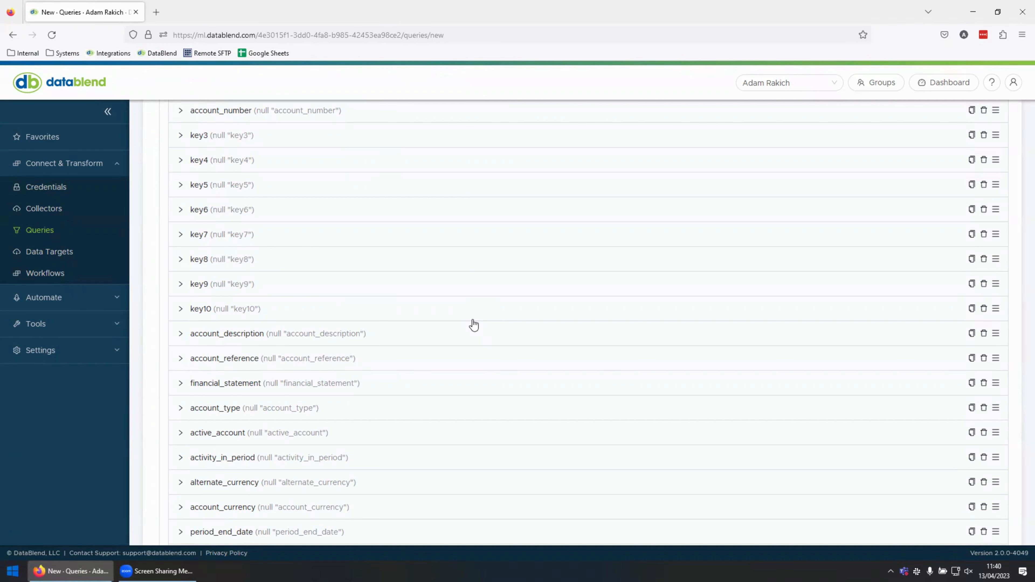
scroll(474, 325, "up", 6)
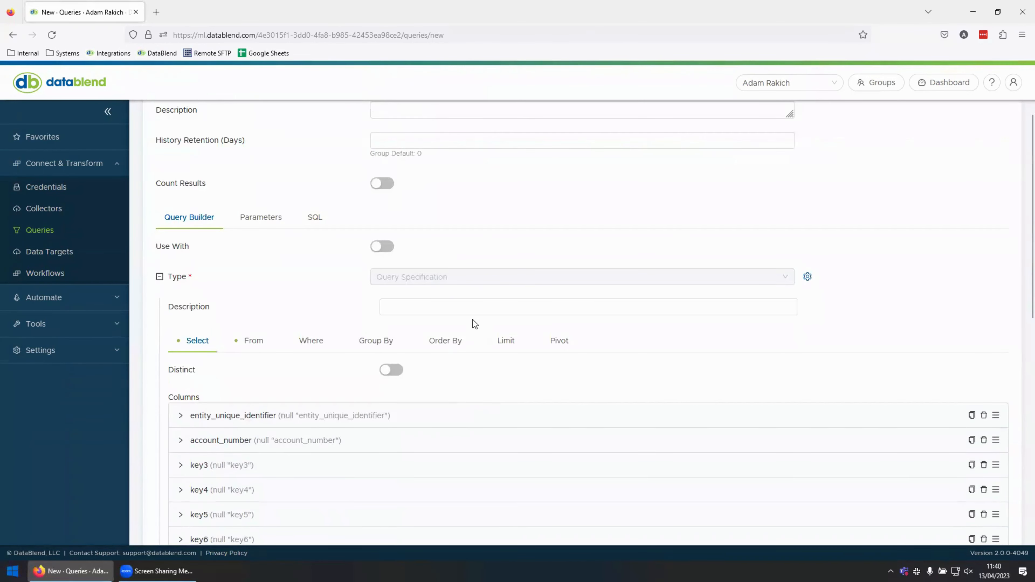
scroll(472, 322, "up", 2)
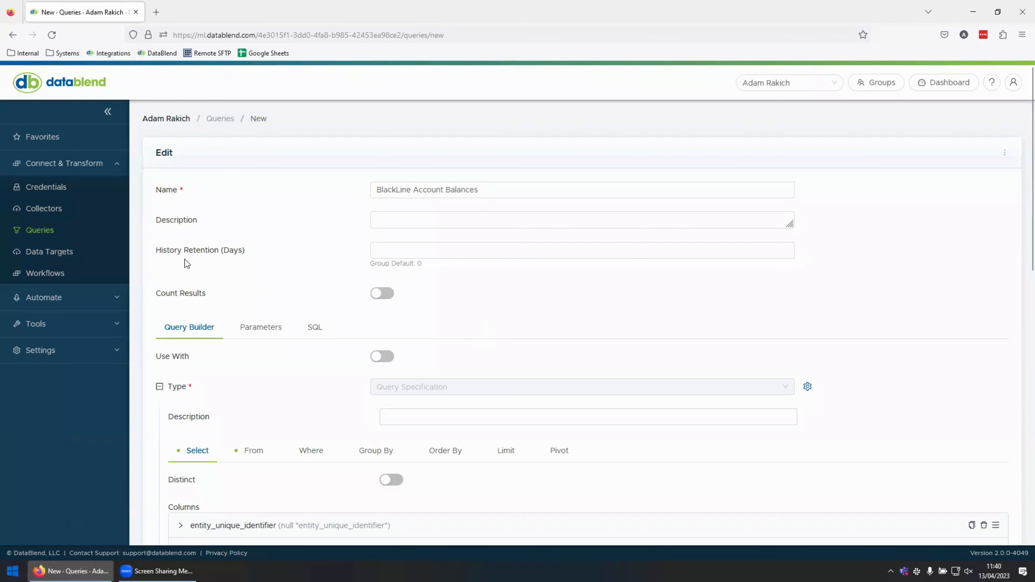
View the data targets and workflows lists, and return to the dashboard to check the workflow history.
left_click(55, 252)
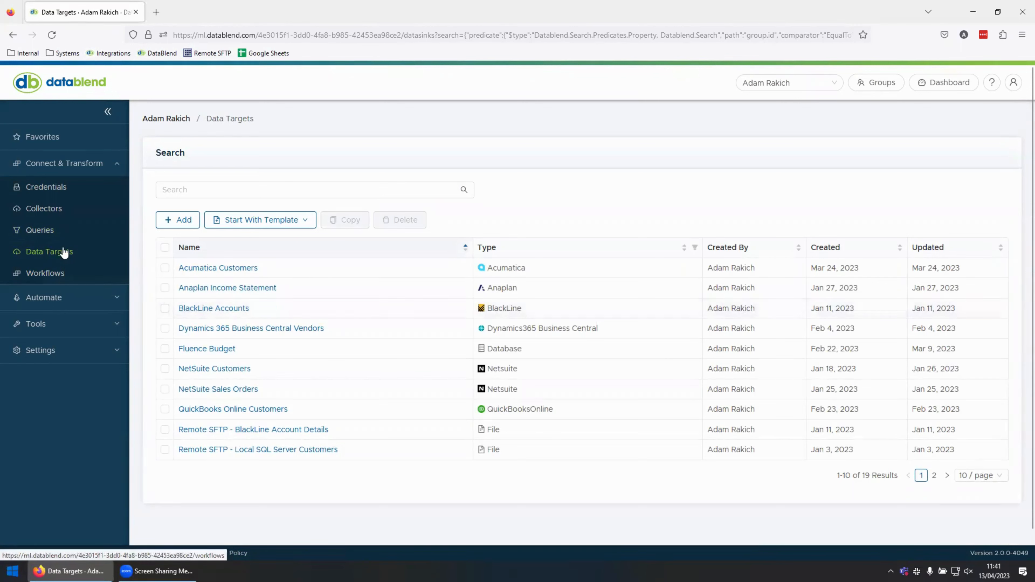
left_click(51, 274)
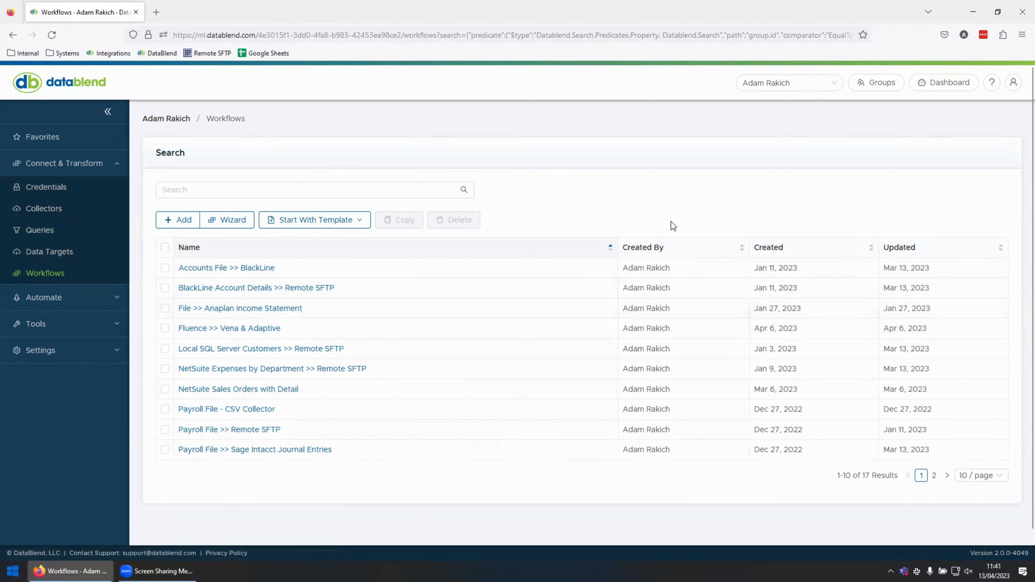
left_click(937, 85)
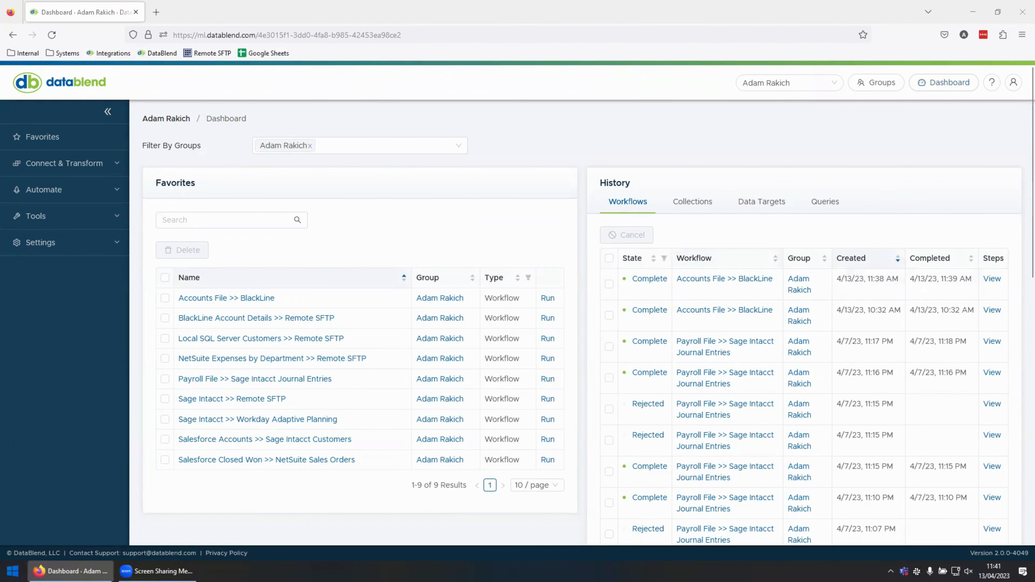
Switch to the BlackLine sandbox and open the import status to check the Accounts batch.
key("super+shift+Right")
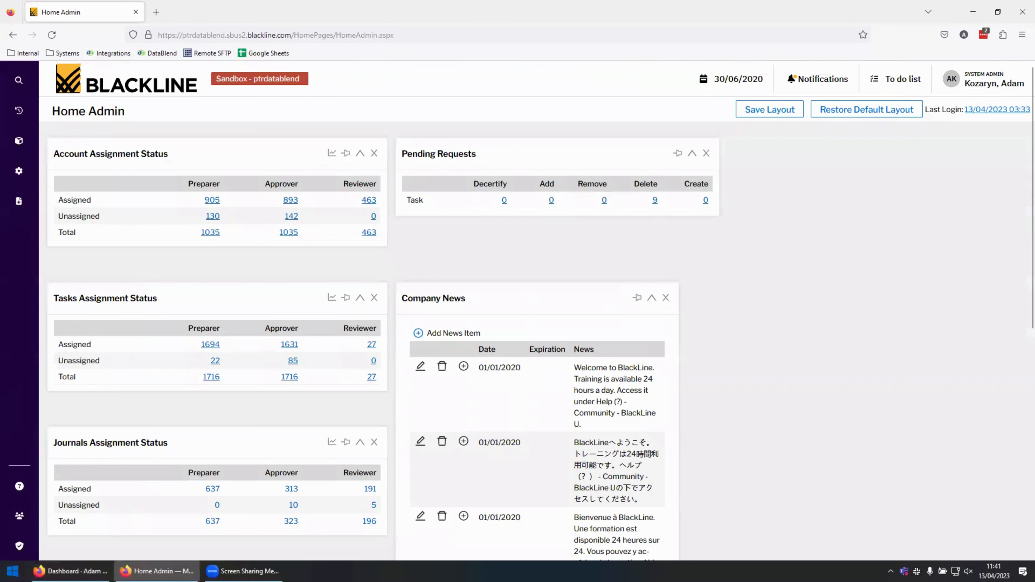
left_click(21, 111)
left_click(85, 100)
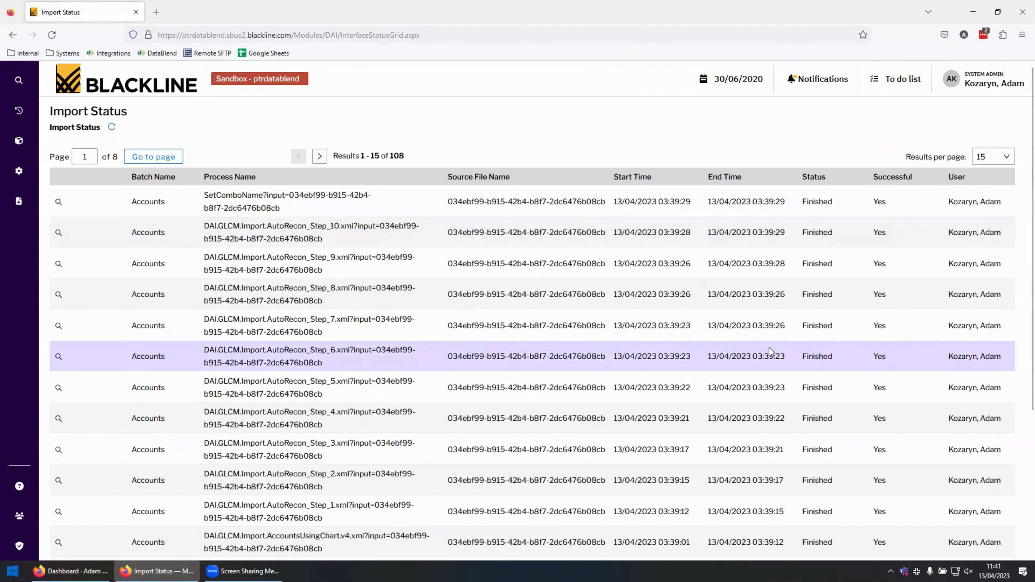
Open BlackLine's Reporting page.
left_click(20, 108)
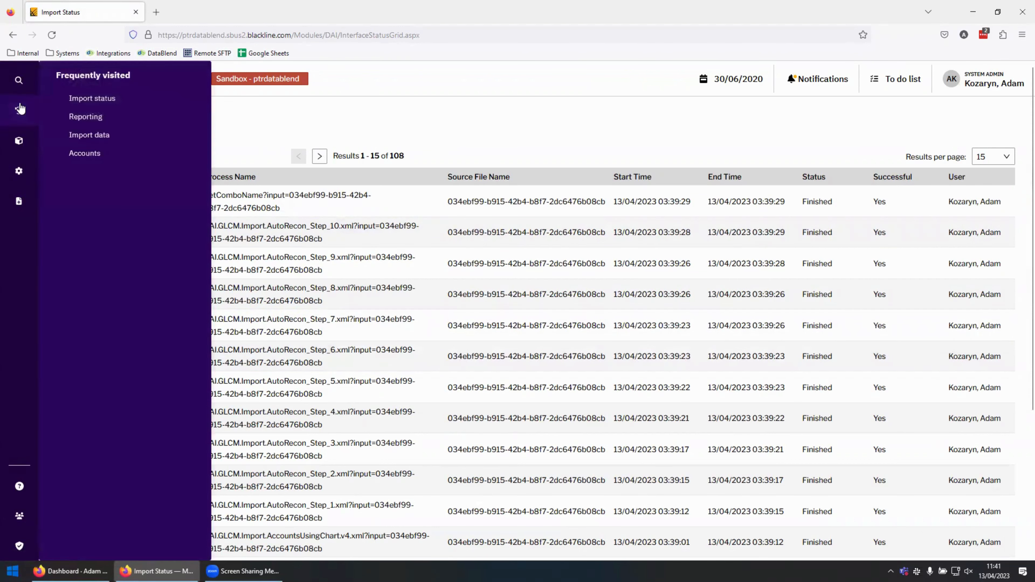
left_click(78, 117)
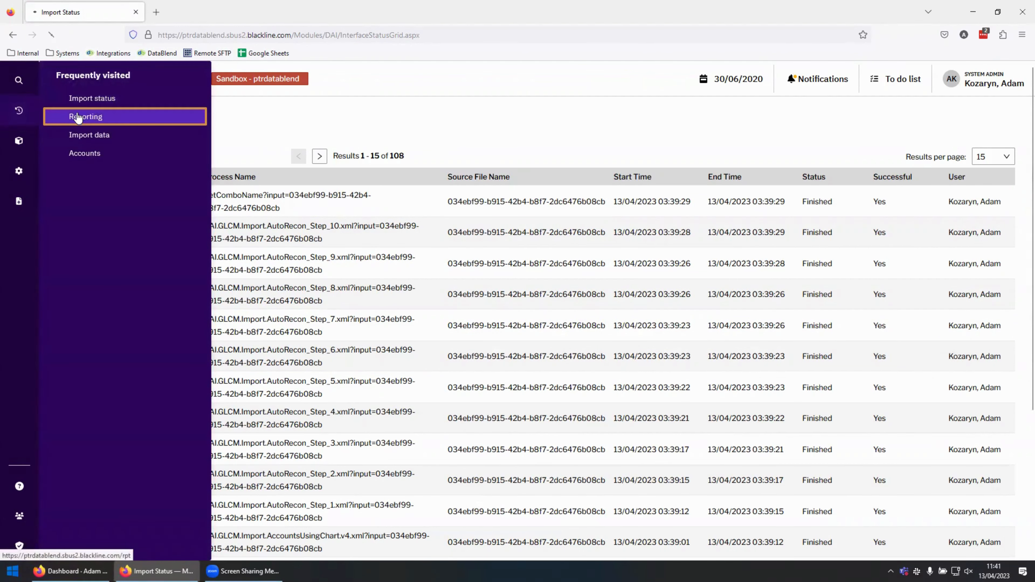